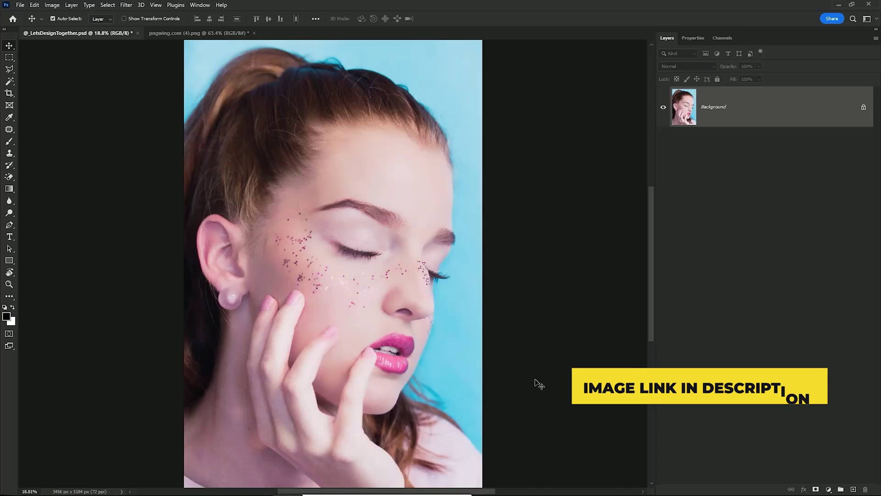
# - Switch to the pngwing.com (4).png torn-paper strip document
pyautogui.click(206, 33)
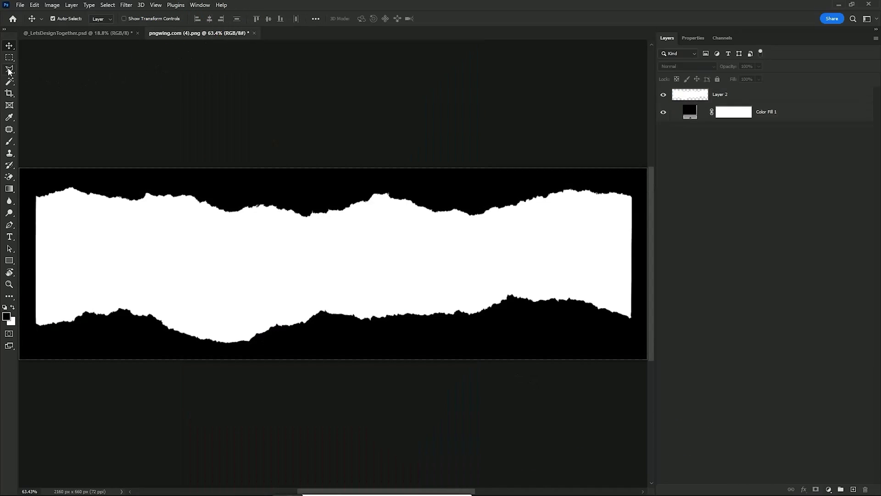
# - Lasso the upper torn edge of the white strip on Layer 2 and copy it
pyautogui.click(8, 70)
pyautogui.click(58, 69)
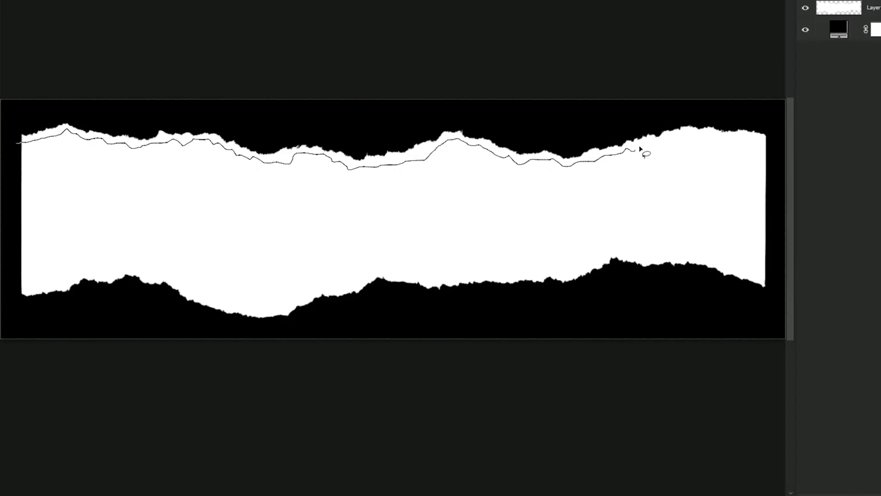
pyautogui.moveTo(526, 131); pyautogui.dragTo(21, 138)
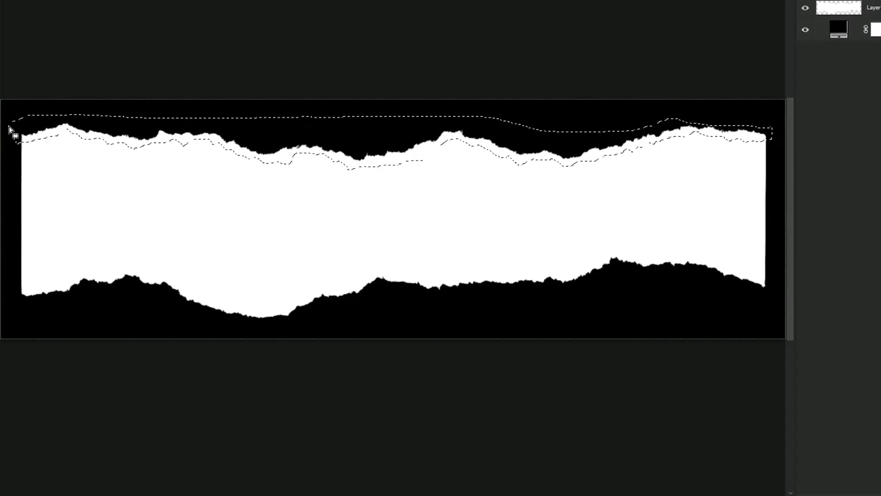
pyautogui.click(759, 101)
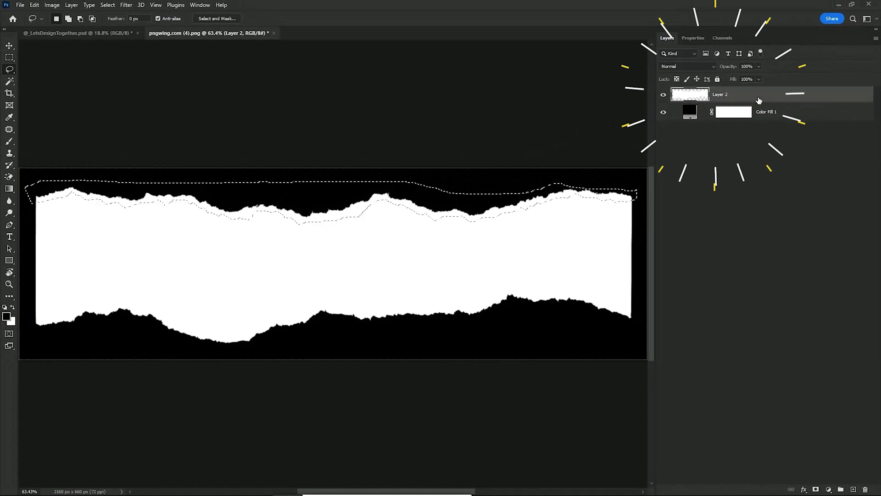
pyautogui.hotkey('ctrl', 'c')
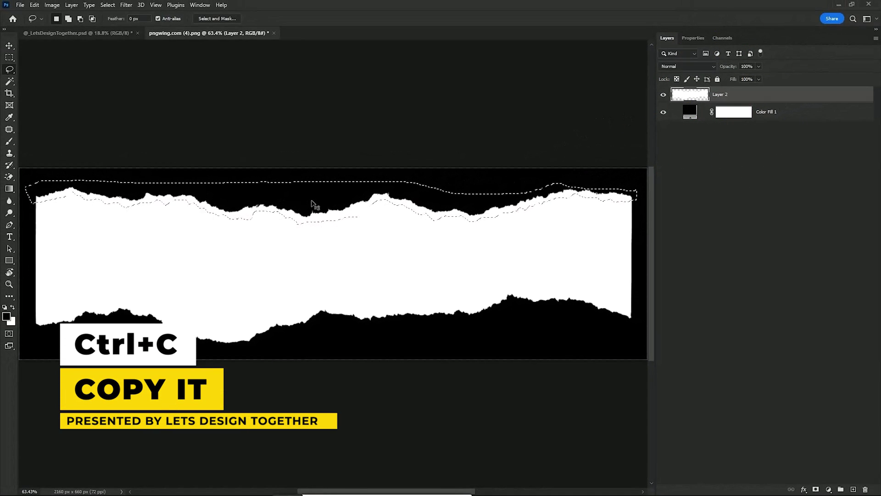
# - Paste the torn edge into LetsDesignTogether.psd, enlarged and rotated diagonally from ear to top-right
pyautogui.click(89, 33)
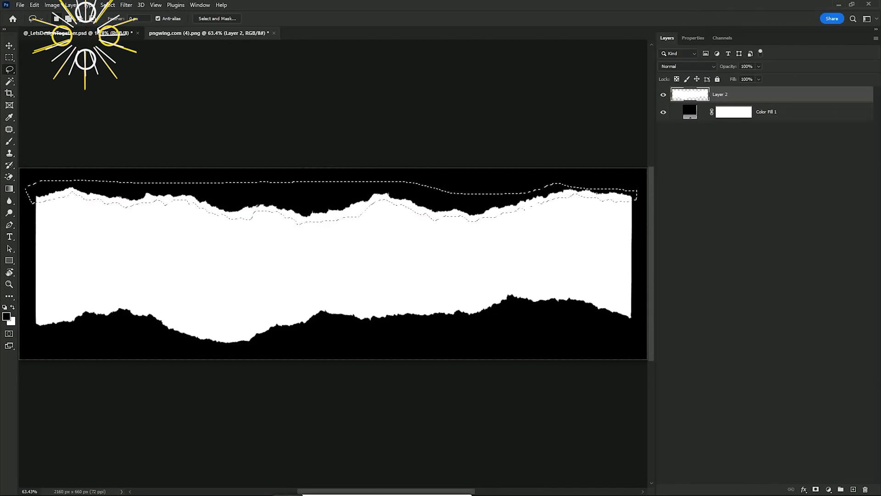
pyautogui.hotkey('ctrl', 'v')
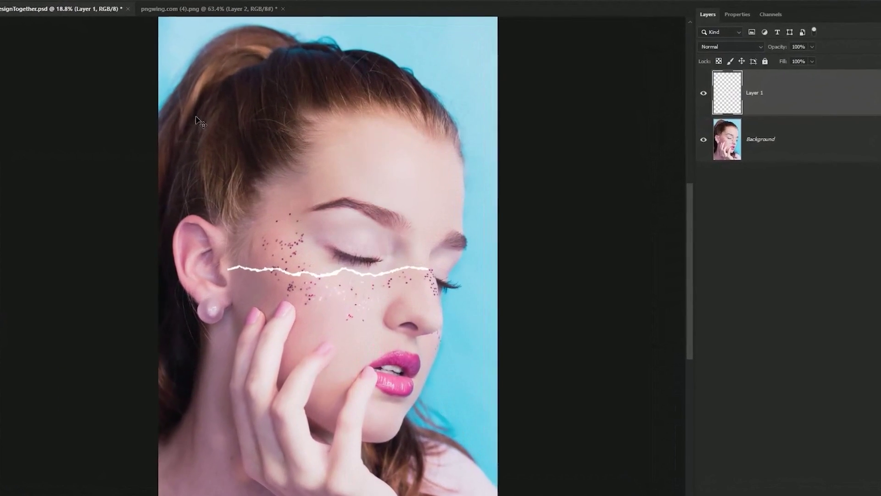
pyautogui.hotkey('ctrl', 't')
pyautogui.moveTo(526, 324); pyautogui.dragTo(580, 275)
pyautogui.moveTo(222, 273); pyautogui.dragTo(158, 275)
pyautogui.moveTo(137, 310)
pyautogui.mouseDown()
pyautogui.moveTo(207, 401)
pyautogui.moveTo(183, 281)
pyautogui.mouseUp()
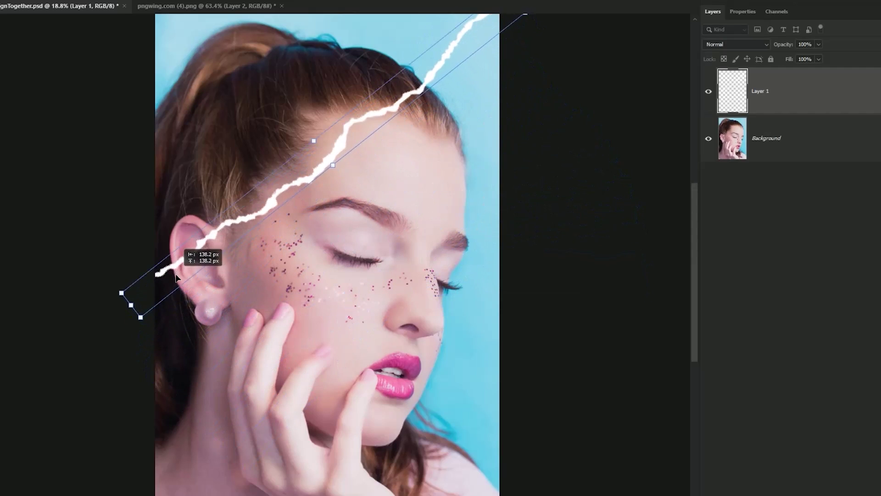
pyautogui.press('Return')
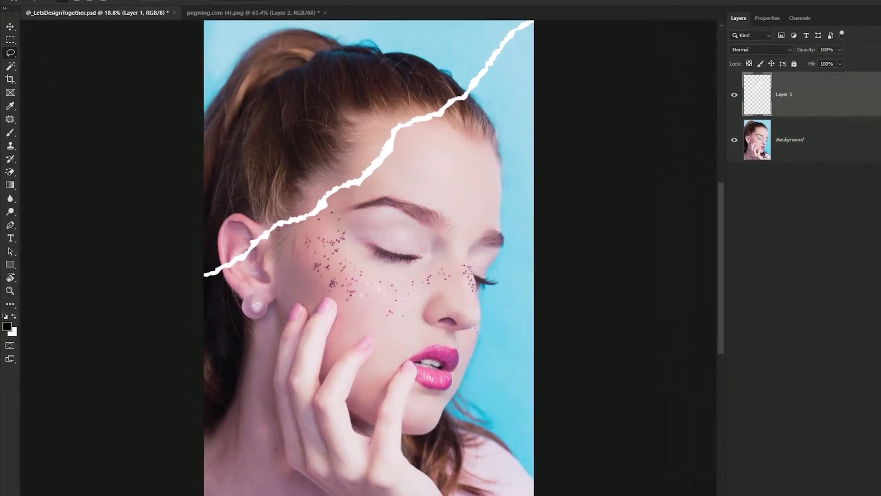
# - With the Polygonal Lasso on Layer 1, outline the area above the tear to the canvas edges
pyautogui.rightClick(14, 68)
pyautogui.click(89, 55)
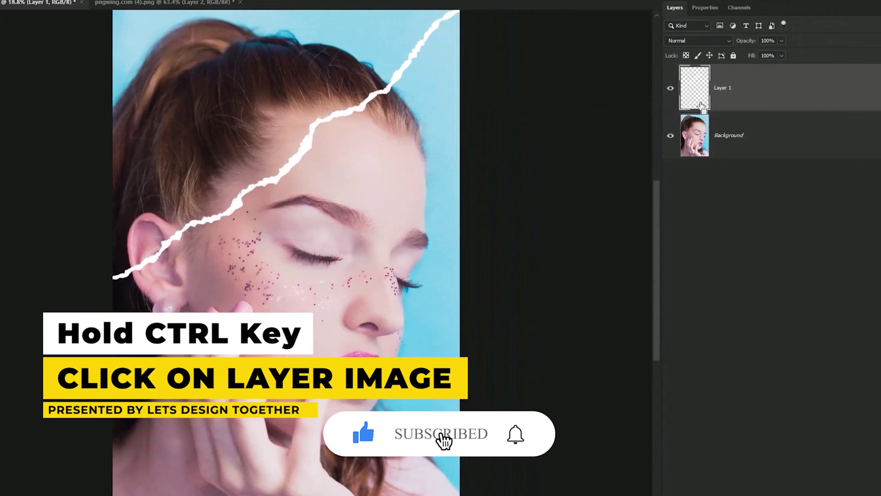
pyautogui.keyDown('ctrl'); pyautogui.click(701, 105); pyautogui.keyUp('ctrl')
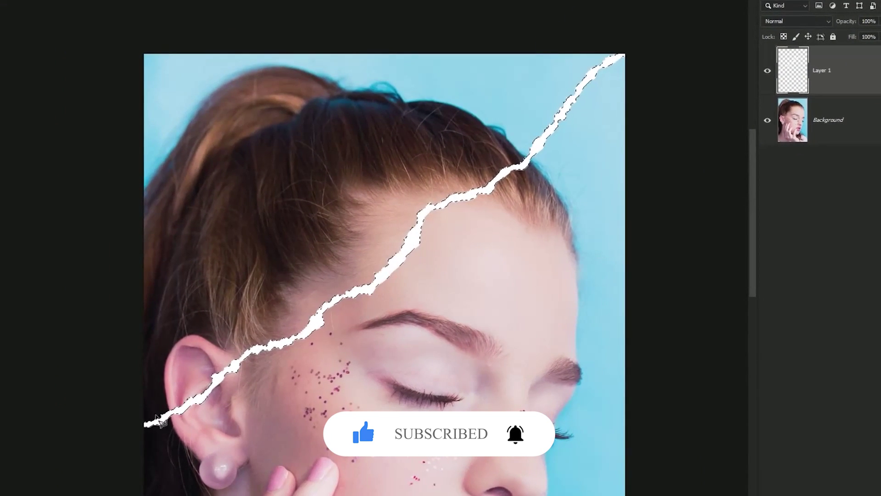
pyautogui.click(148, 424)
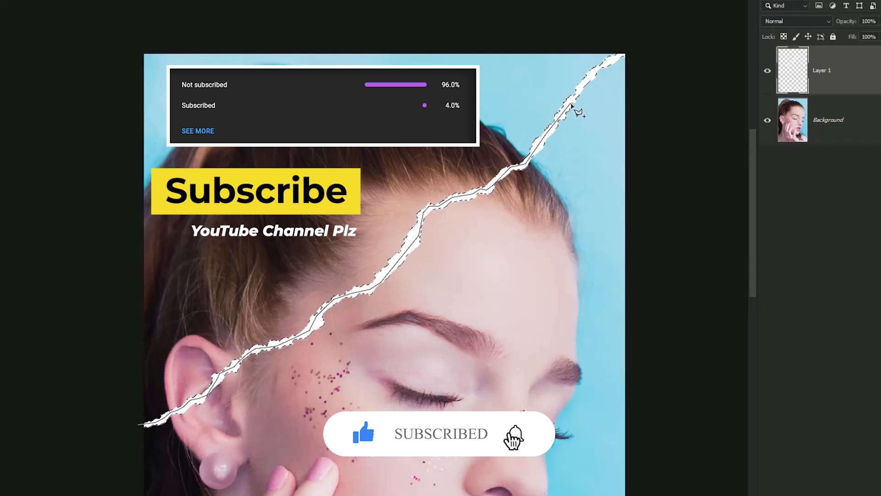
pyautogui.moveTo(599, 82)
pyautogui.mouseDown()
pyautogui.moveTo(148, 432)
pyautogui.moveTo(145, 424)
pyautogui.mouseUp()
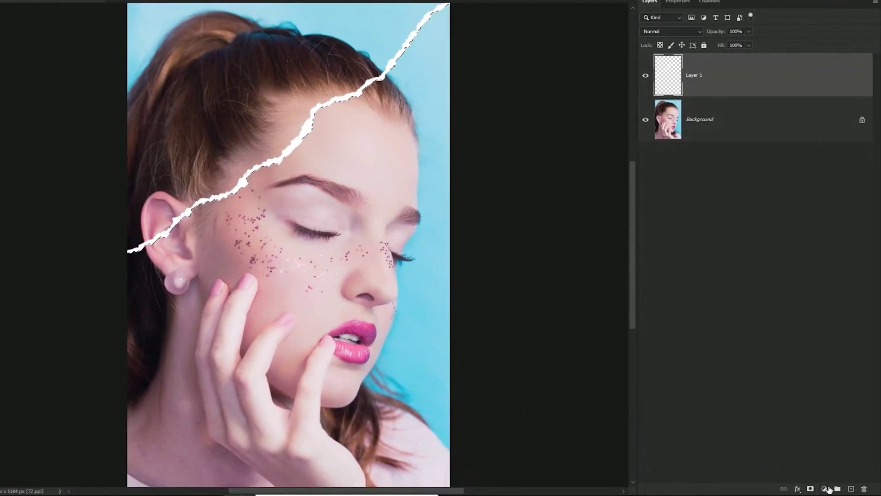
# - Add a Black & White adjustment above the tear with the Reds slider darkened
pyautogui.click(826, 489)
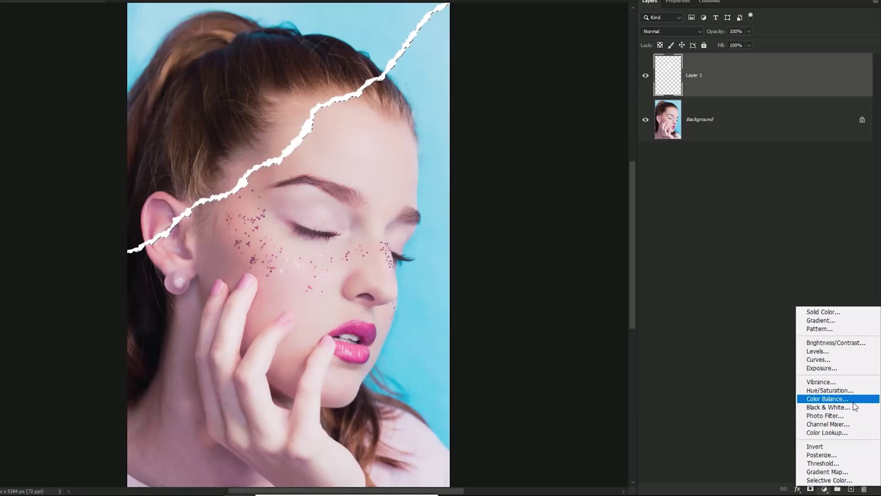
pyautogui.click(870, 408)
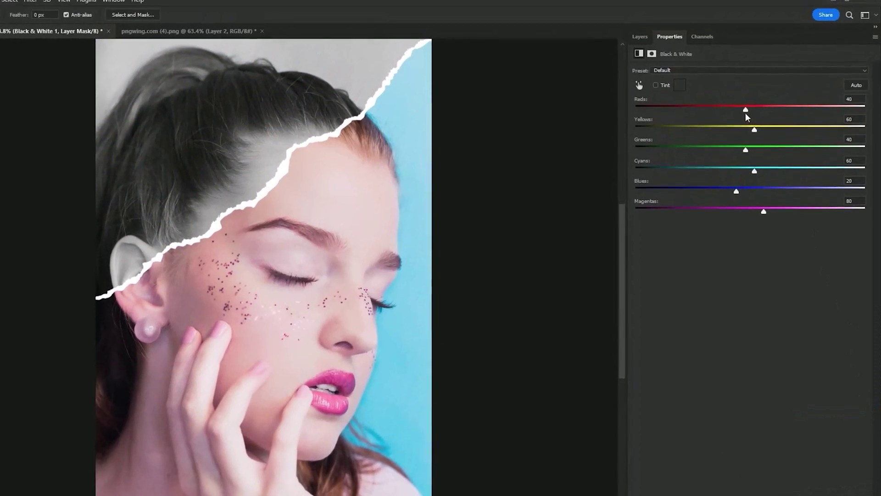
pyautogui.moveTo(744, 116); pyautogui.dragTo(722, 119)
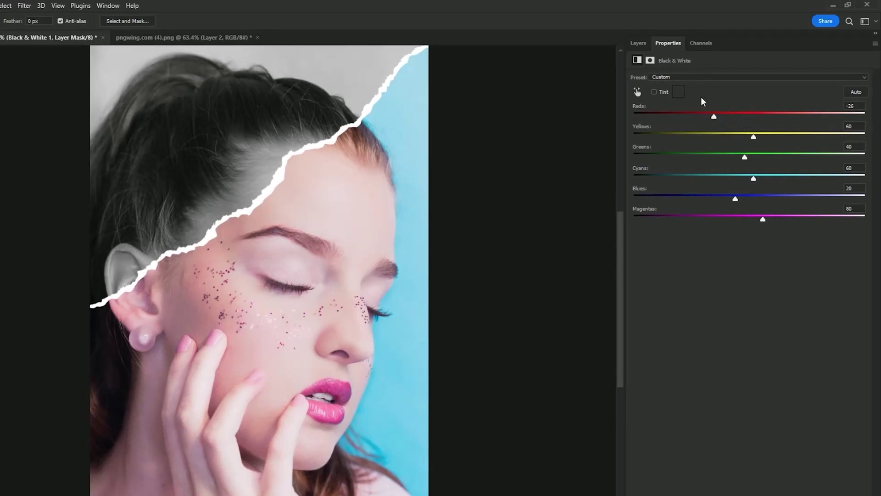
pyautogui.click(638, 43)
# - Duplicate Layer 1 and Black & White 1, flip them horizontally and vertically, and move them lower
pyautogui.keyDown('shift'); pyautogui.click(730, 191); pyautogui.keyUp('shift')
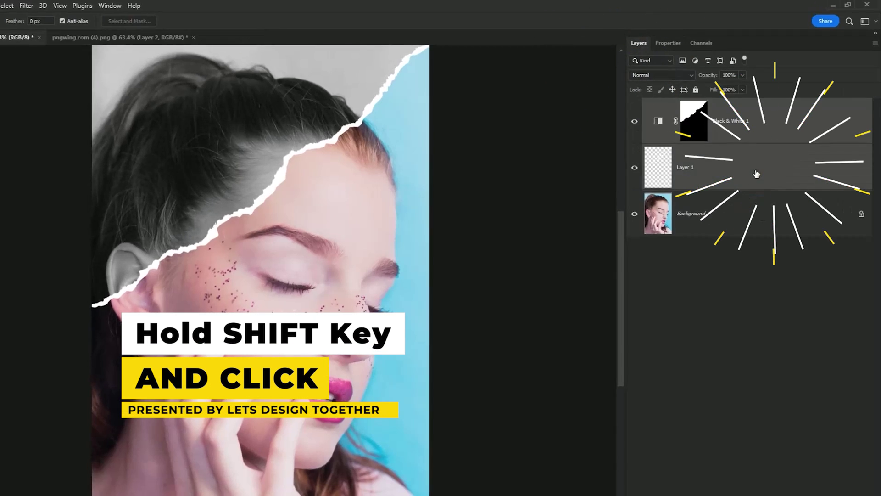
pyautogui.moveTo(750, 152); pyautogui.dragTo(853, 489)
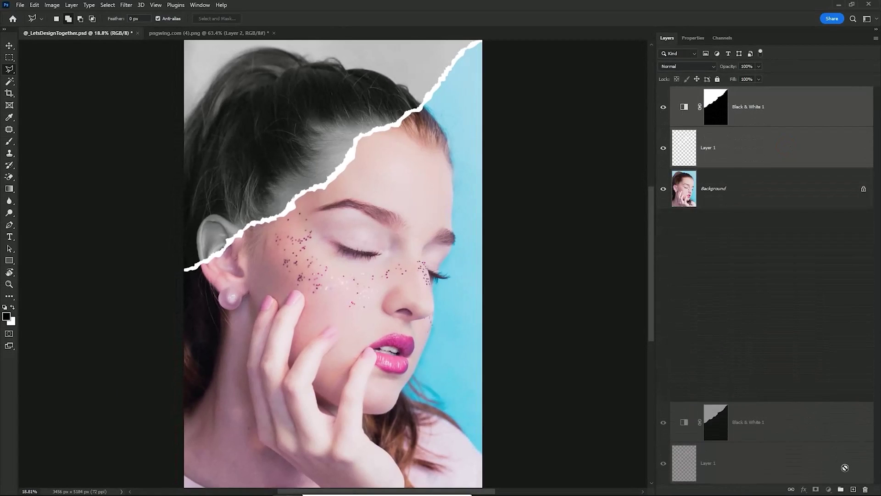
pyautogui.hotkey('ctrl', 't')
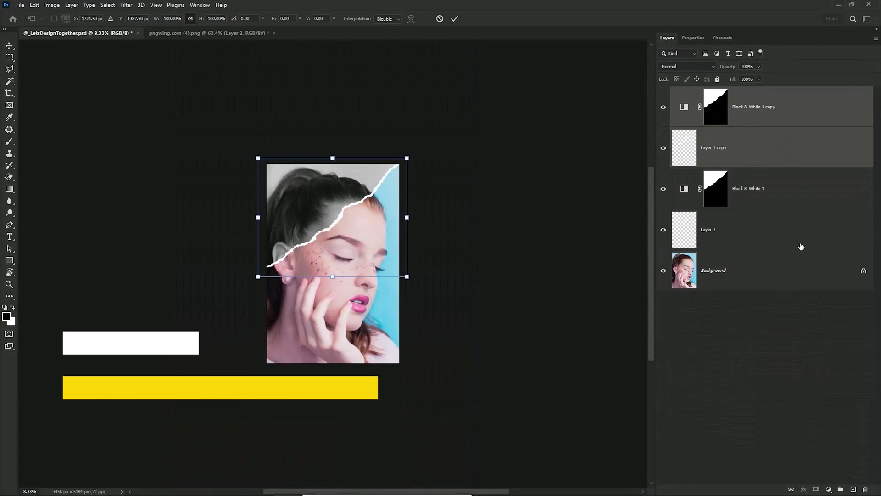
pyautogui.rightClick(385, 249)
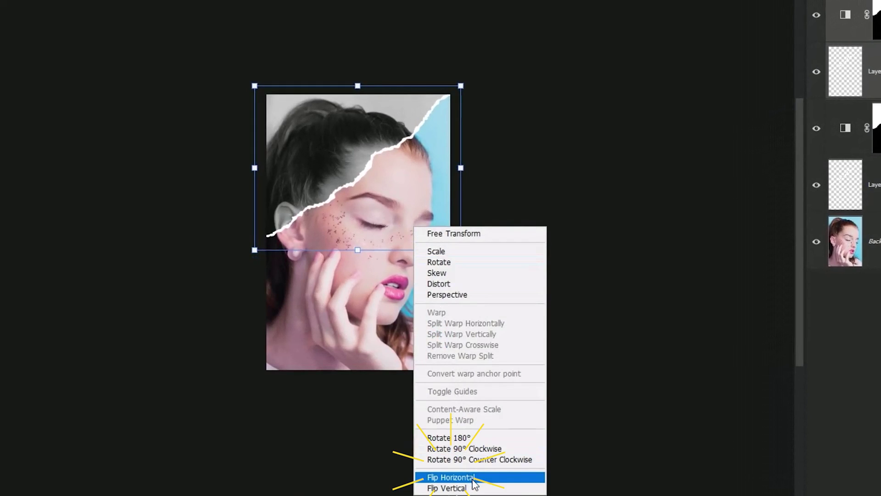
pyautogui.click(474, 480)
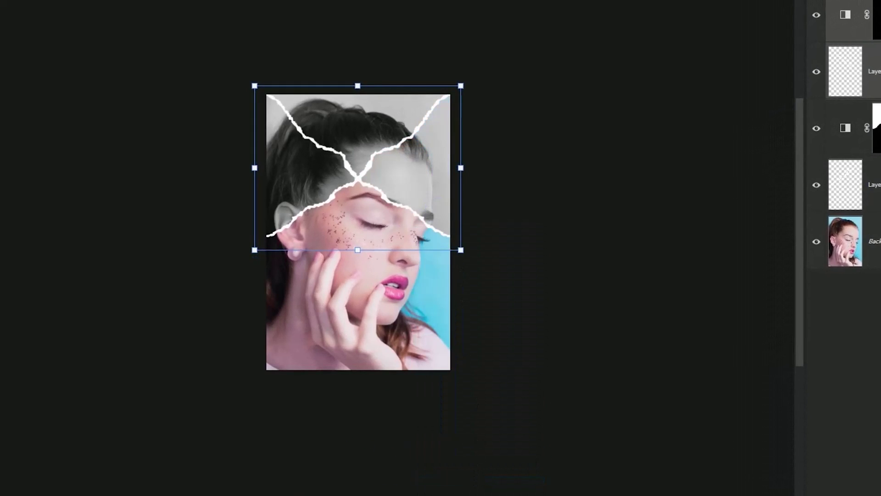
pyautogui.rightClick(437, 210)
pyautogui.click(501, 473)
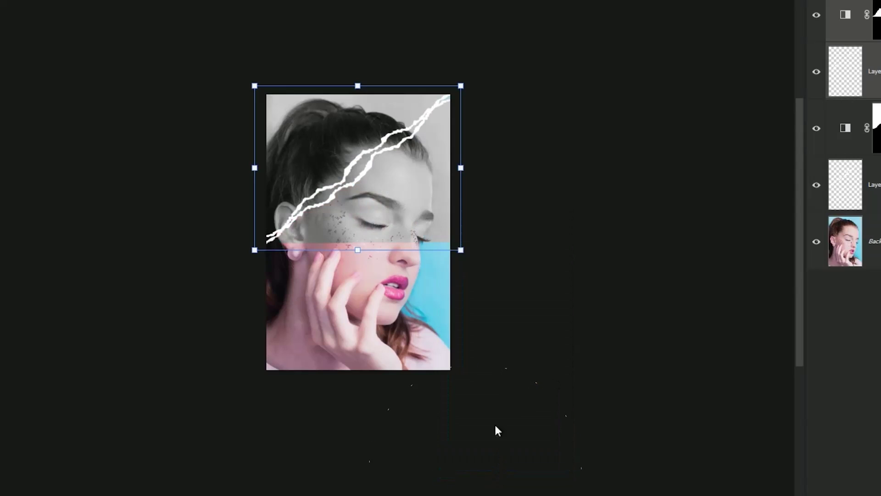
pyautogui.moveTo(414, 220); pyautogui.dragTo(415, 350)
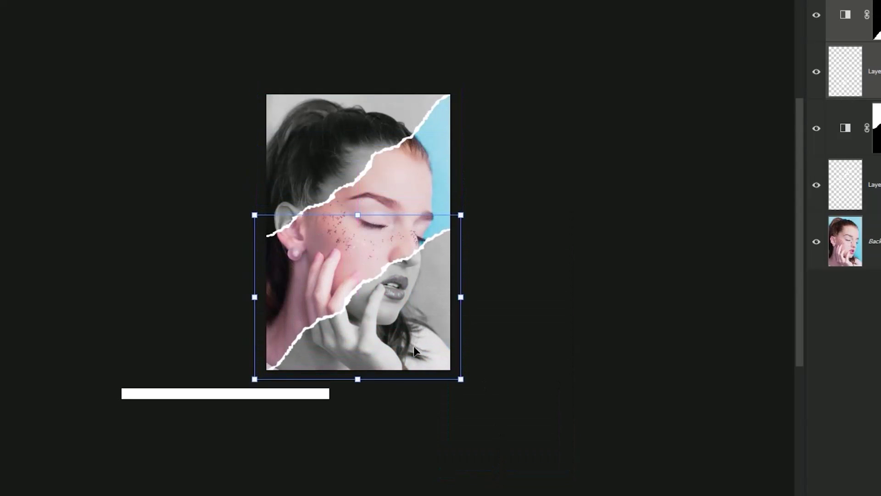
pyautogui.press('Return')
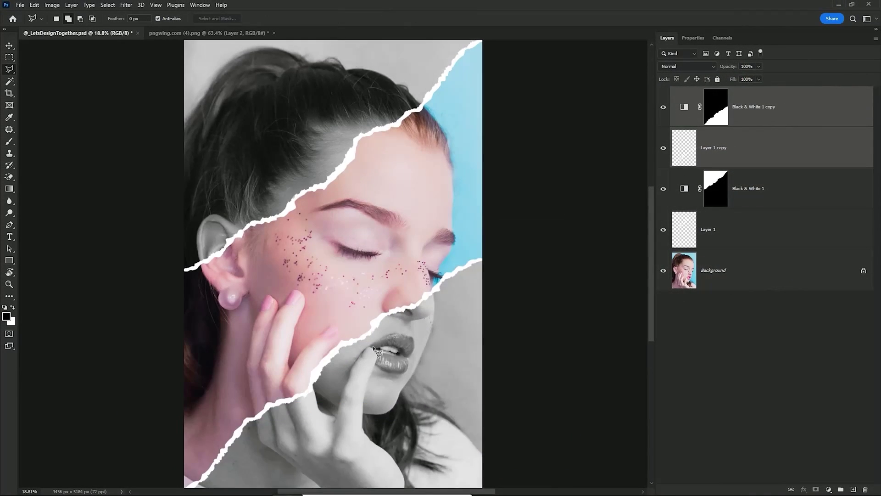
# - With the Move tool, target the Layer 1 copy strip and show its fx effects list
pyautogui.click(10, 45)
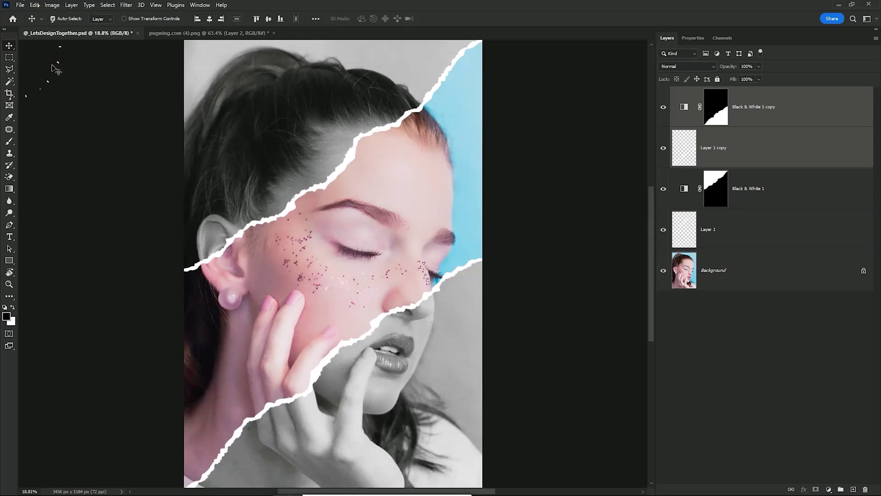
pyautogui.click(297, 265)
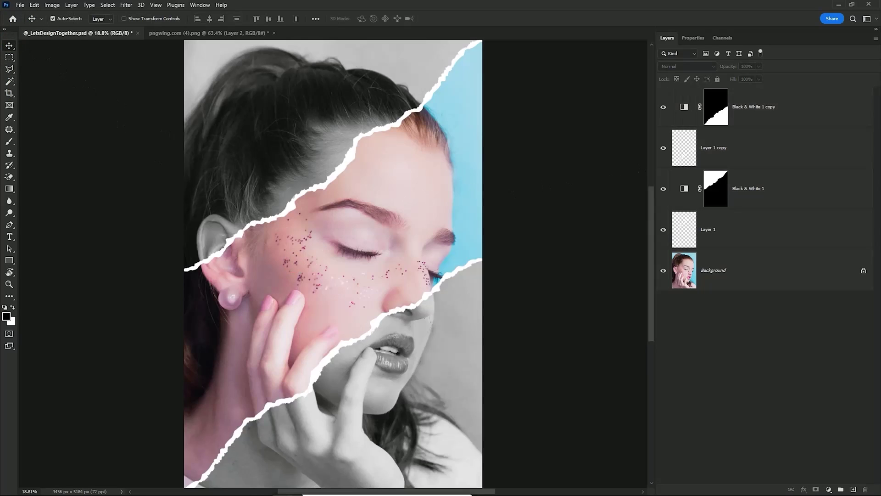
pyautogui.click(784, 121)
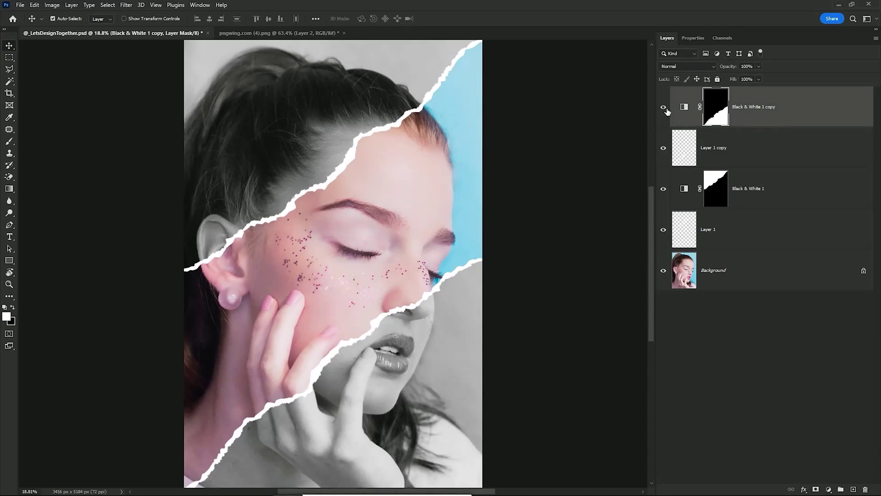
pyautogui.click(680, 150)
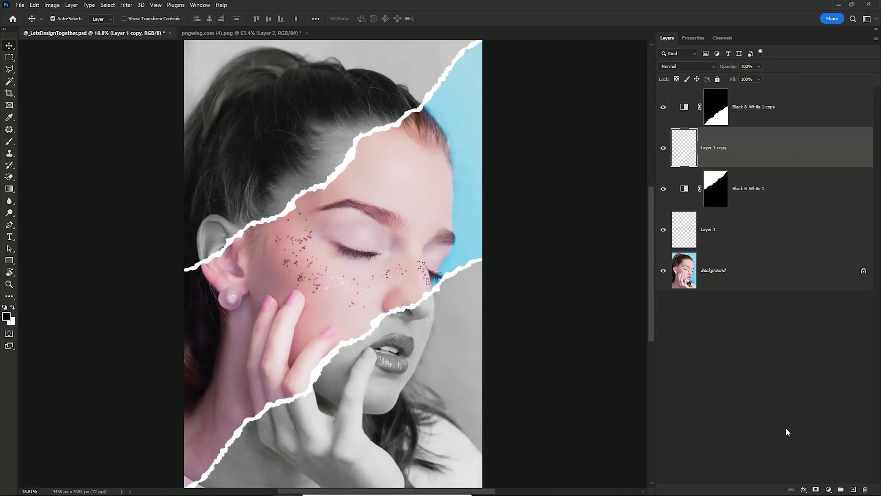
pyautogui.click(803, 489)
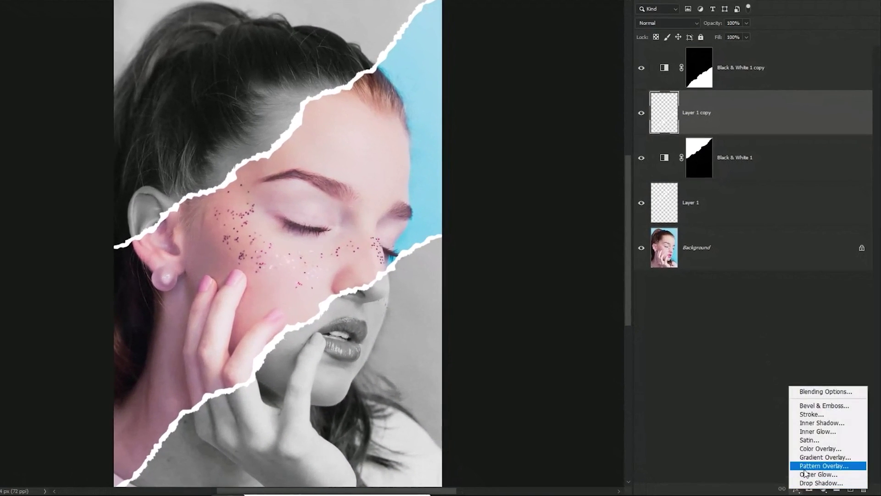
# - Give Layer 1 copy a Drop Shadow: adjusted angle, Distance 55 px, Size 70 px, higher opacity
pyautogui.click(858, 394)
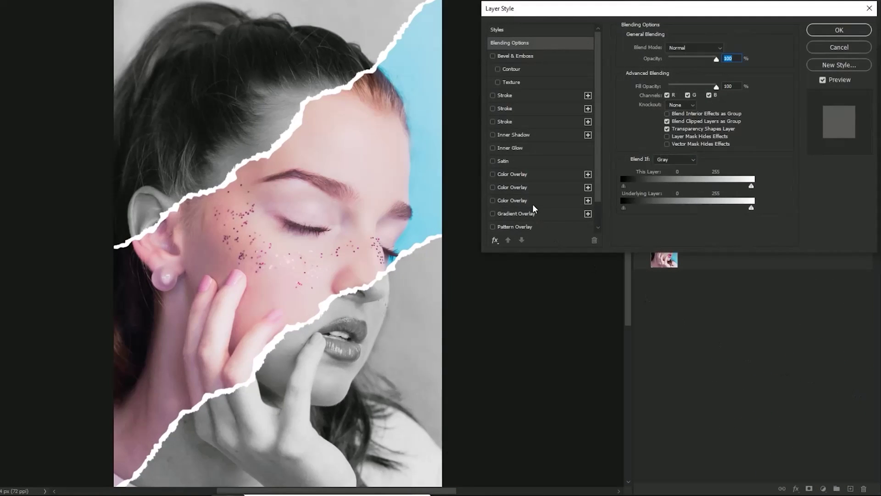
pyautogui.scroll(-2, 534, 206)
pyautogui.click(527, 225)
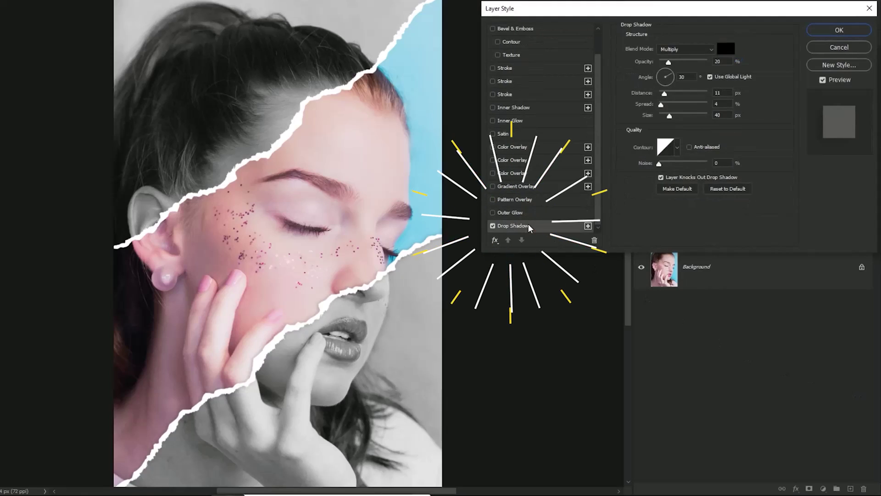
pyautogui.moveTo(371, 296); pyautogui.dragTo(447, 310)
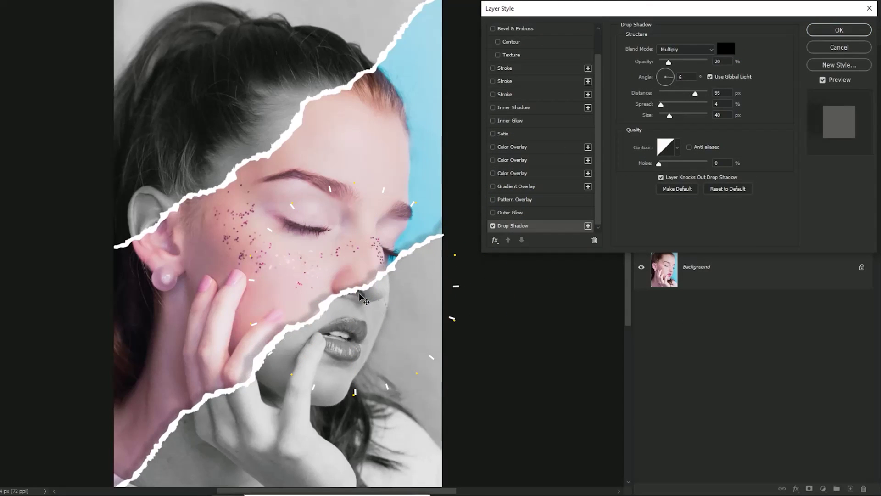
pyautogui.moveTo(669, 115); pyautogui.dragTo(677, 117)
pyautogui.moveTo(671, 62); pyautogui.dragTo(675, 60)
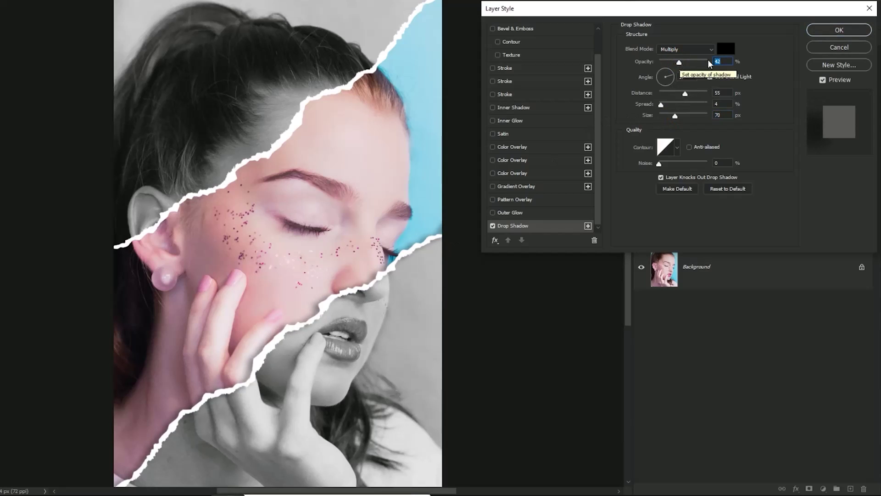
pyautogui.click(831, 31)
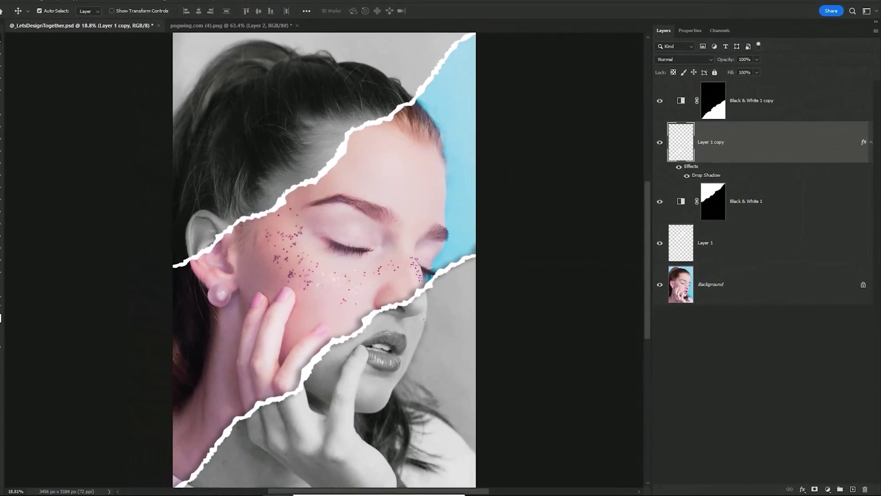